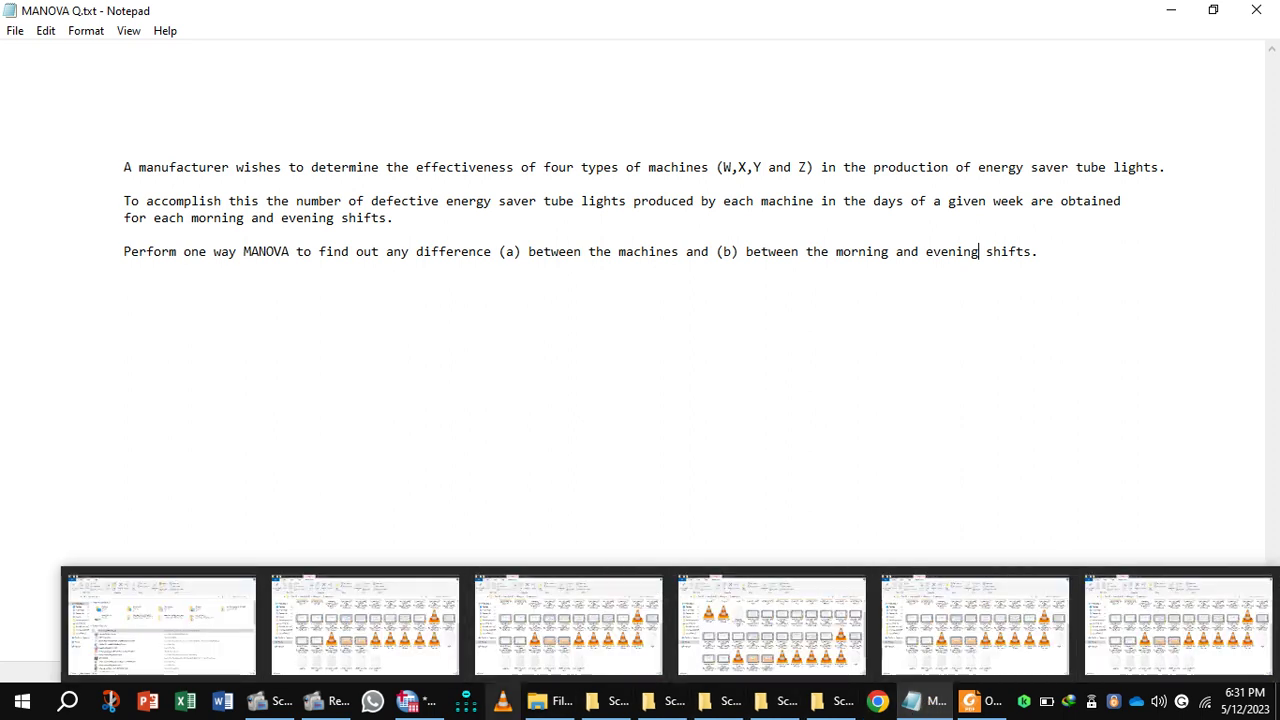
# Switch to SPSS Statistics and review the variable definitions and the value labels of the Machine variable.
pyautogui.moveTo(412, 708)
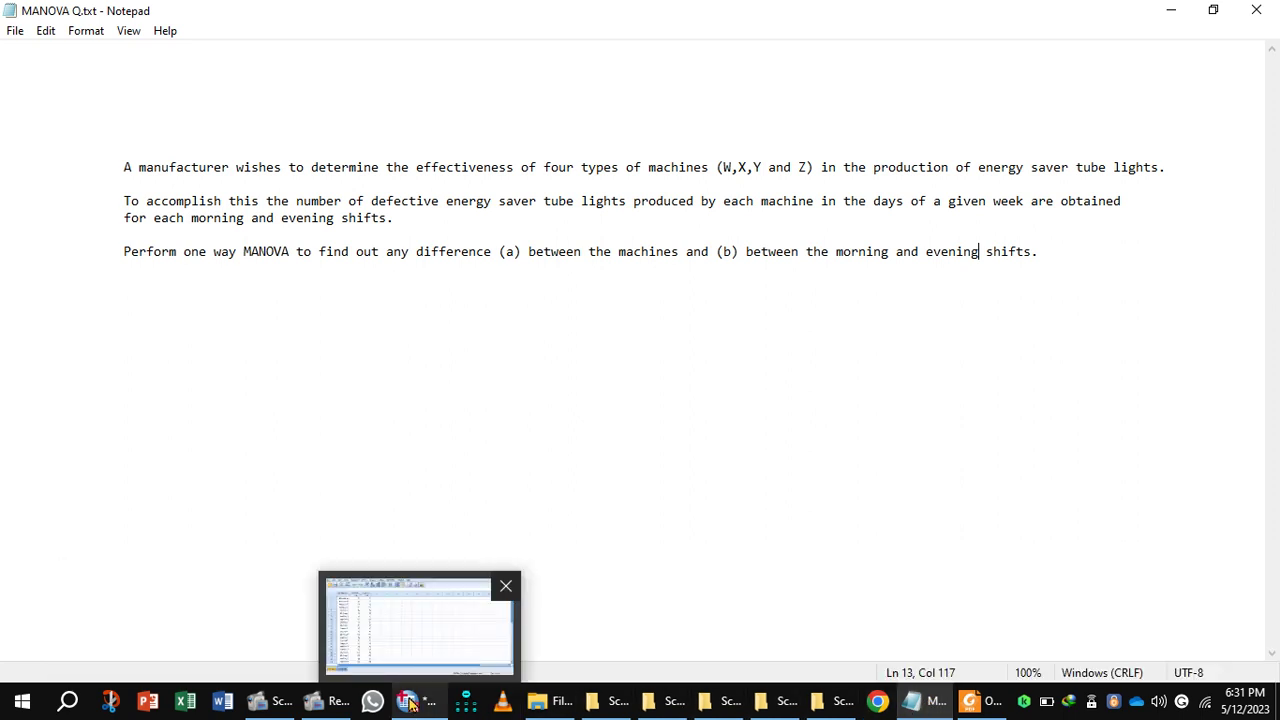
pyautogui.click(410, 703)
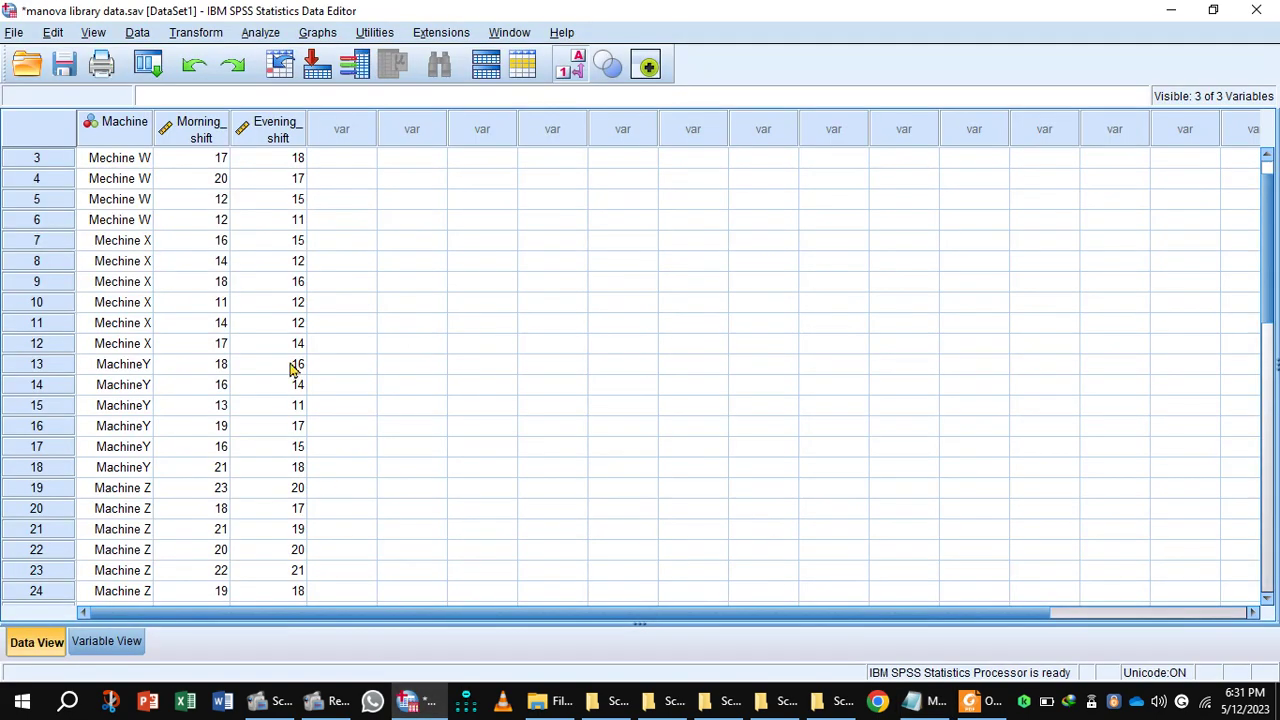
pyautogui.click(120, 643)
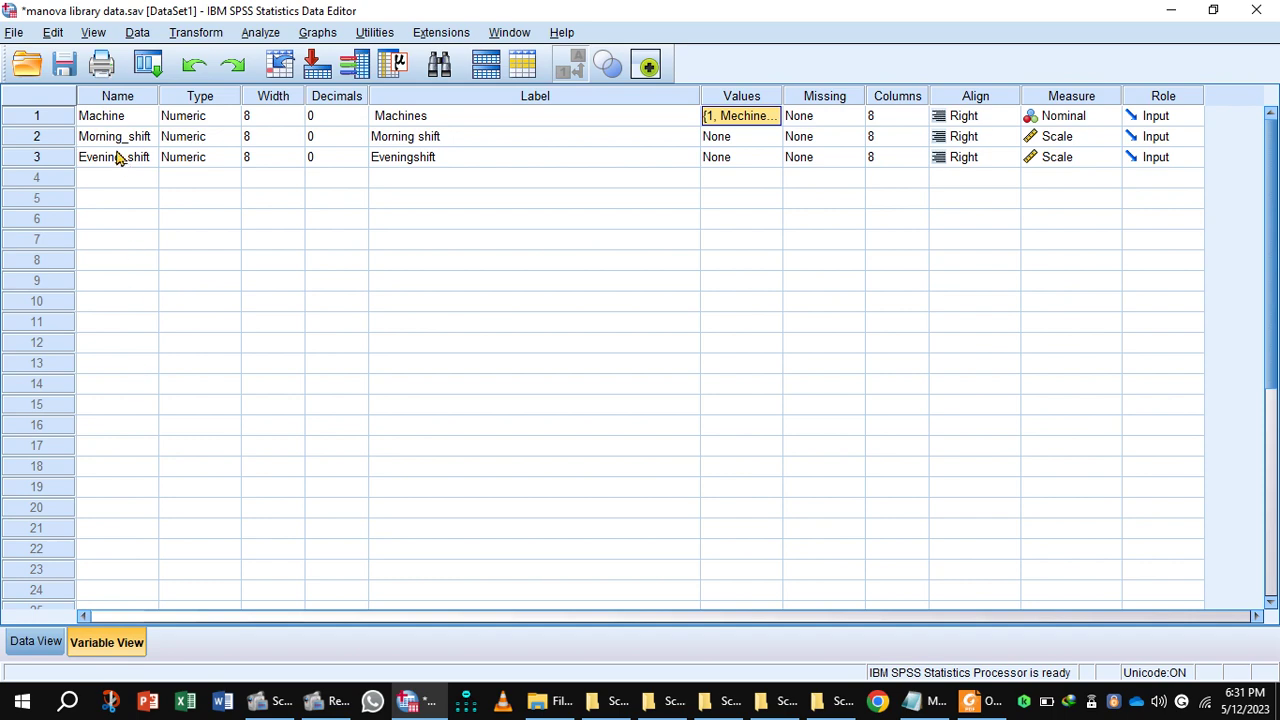
pyautogui.click(770, 116)
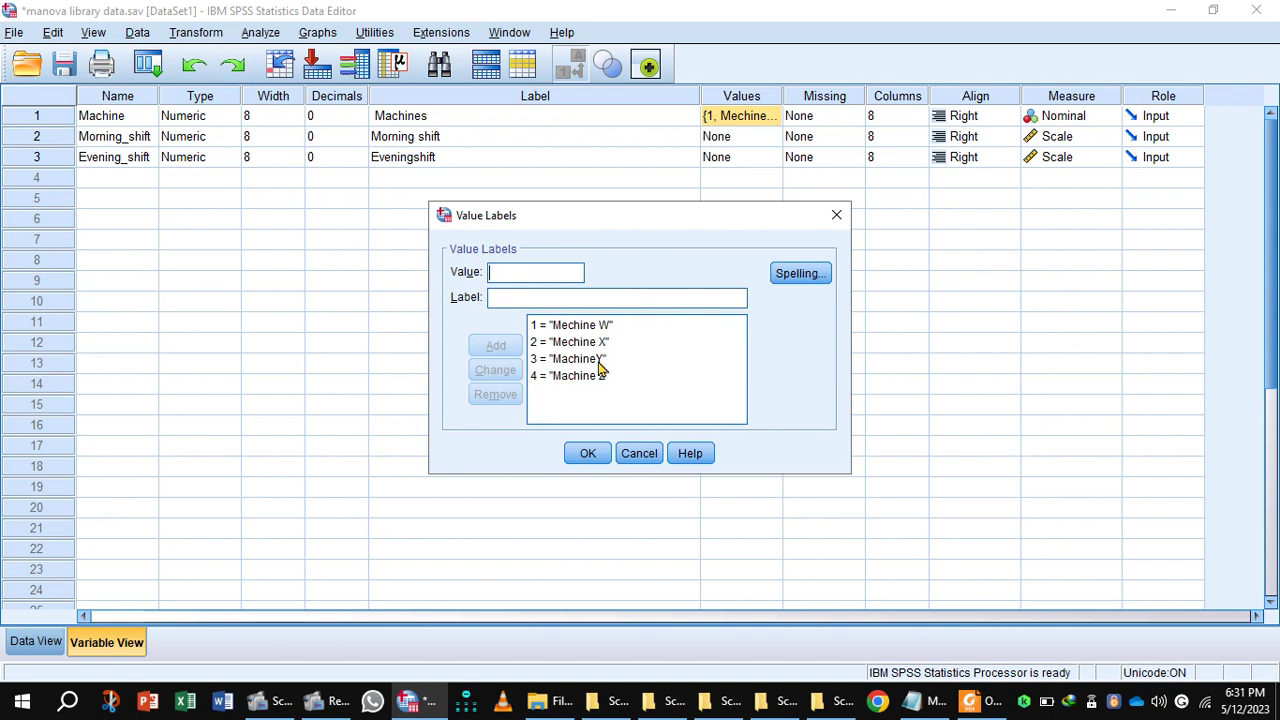
pyautogui.click(597, 454)
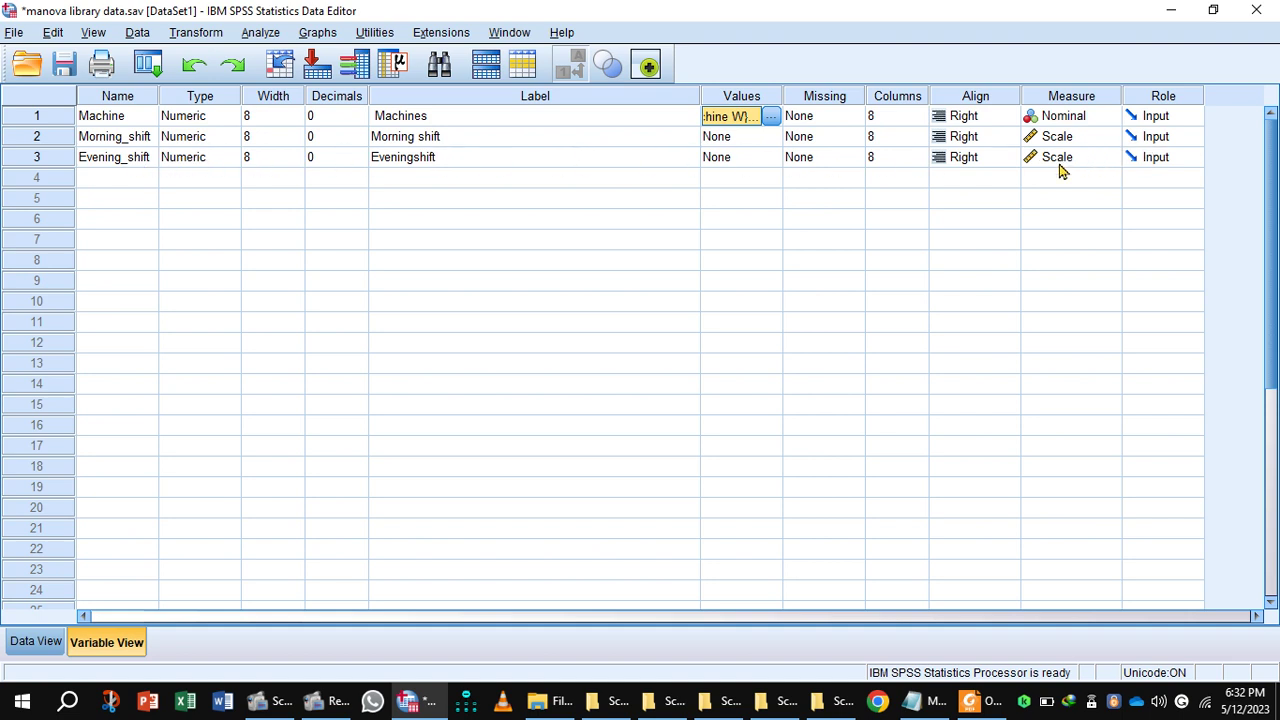
pyautogui.click(36, 642)
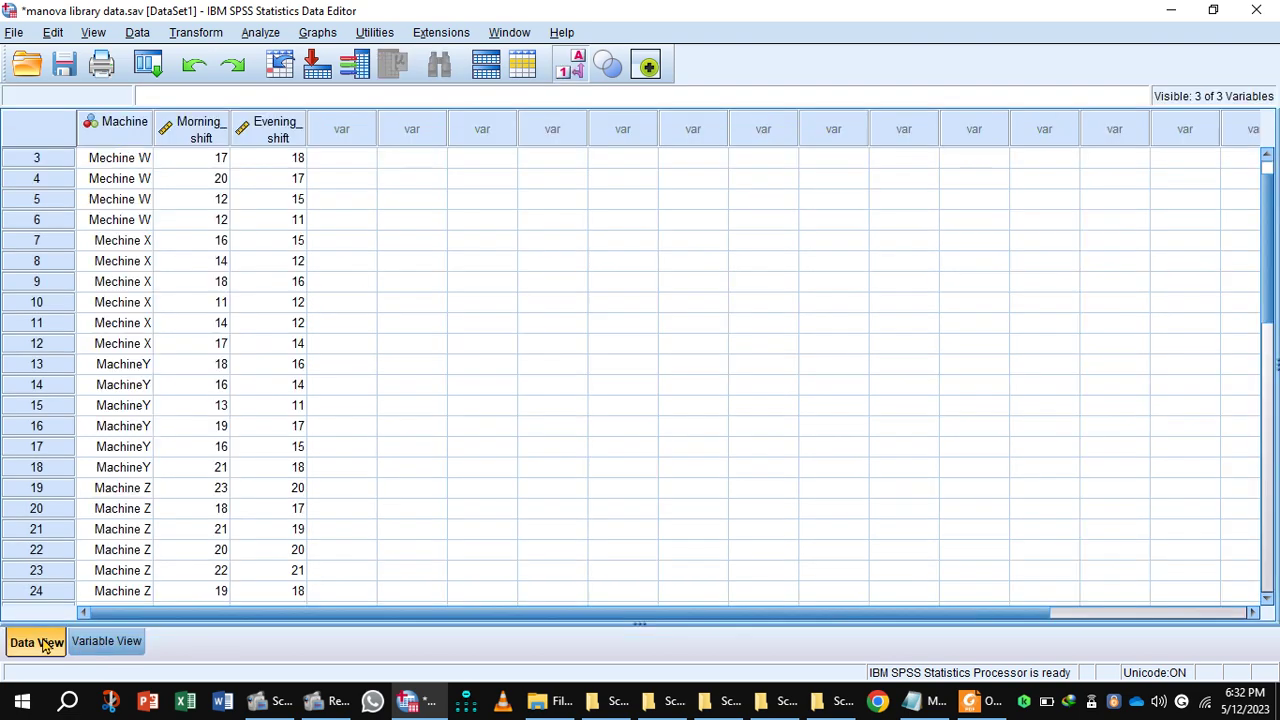
# Set up a reset Multivariate general linear model with Morning shift and Eveningshift as dependent variables and Machines as fixed factor.
pyautogui.click(259, 33)
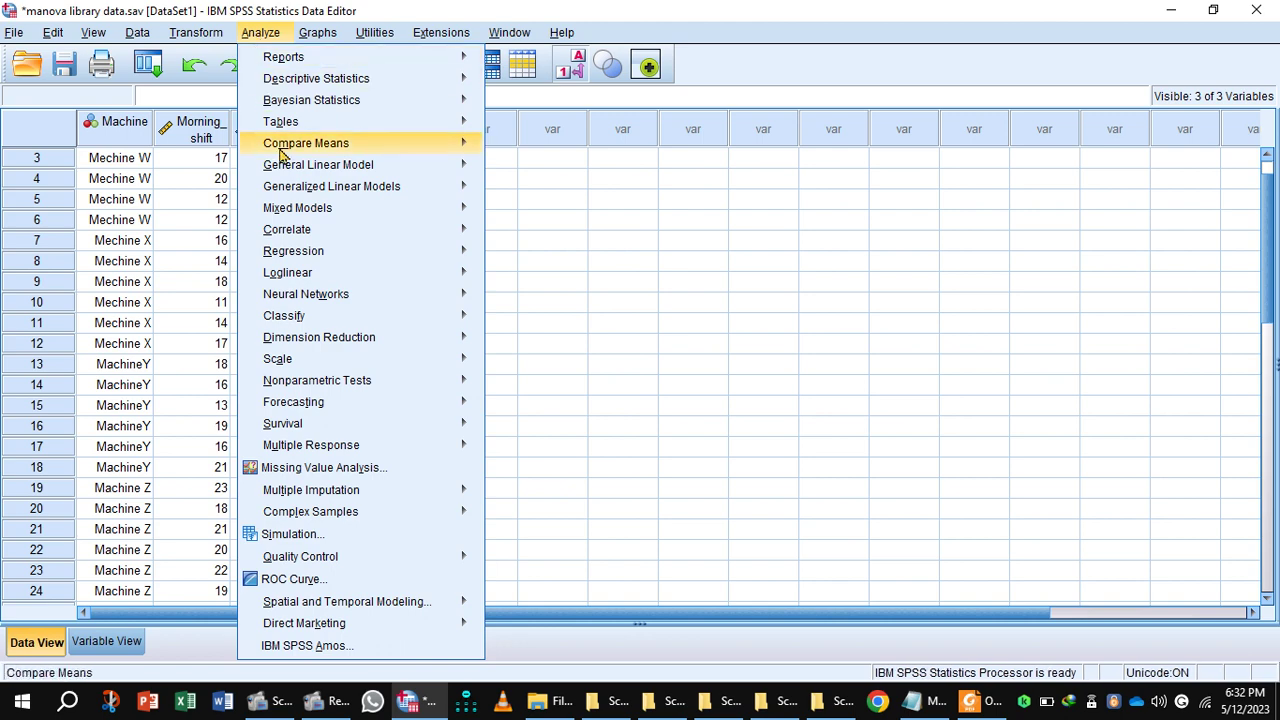
pyautogui.moveTo(289, 170)
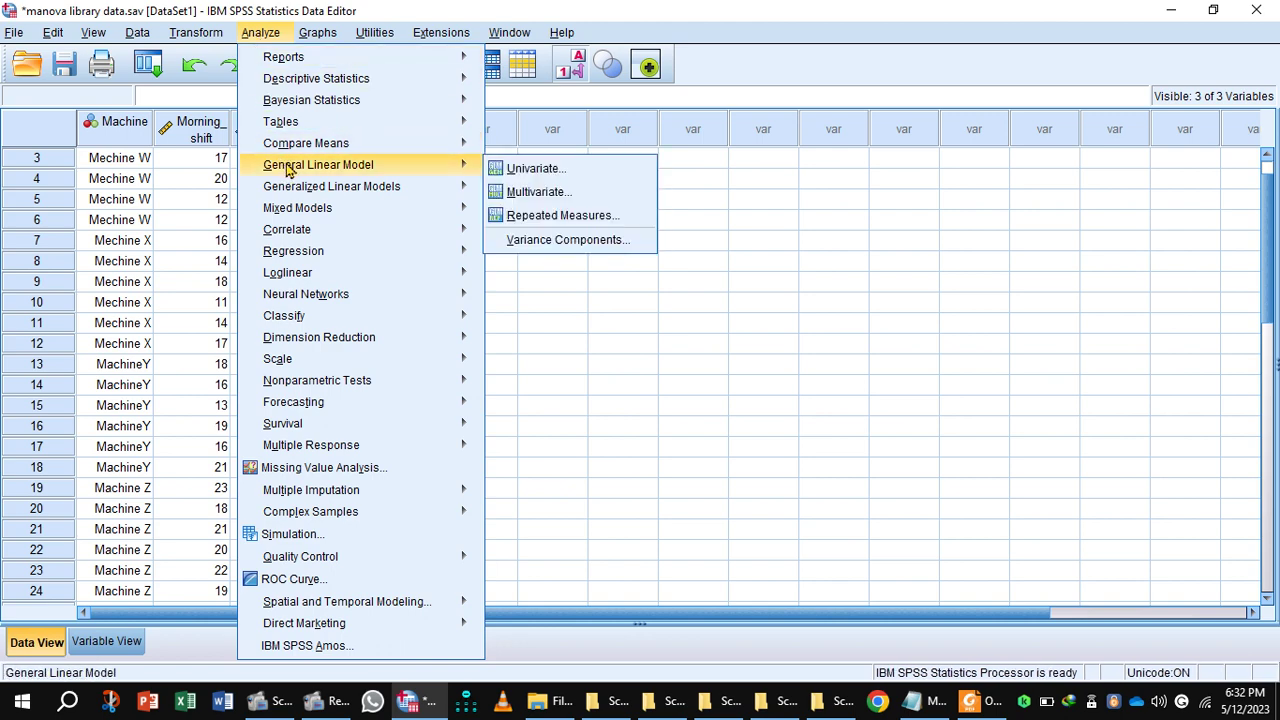
pyautogui.click(538, 192)
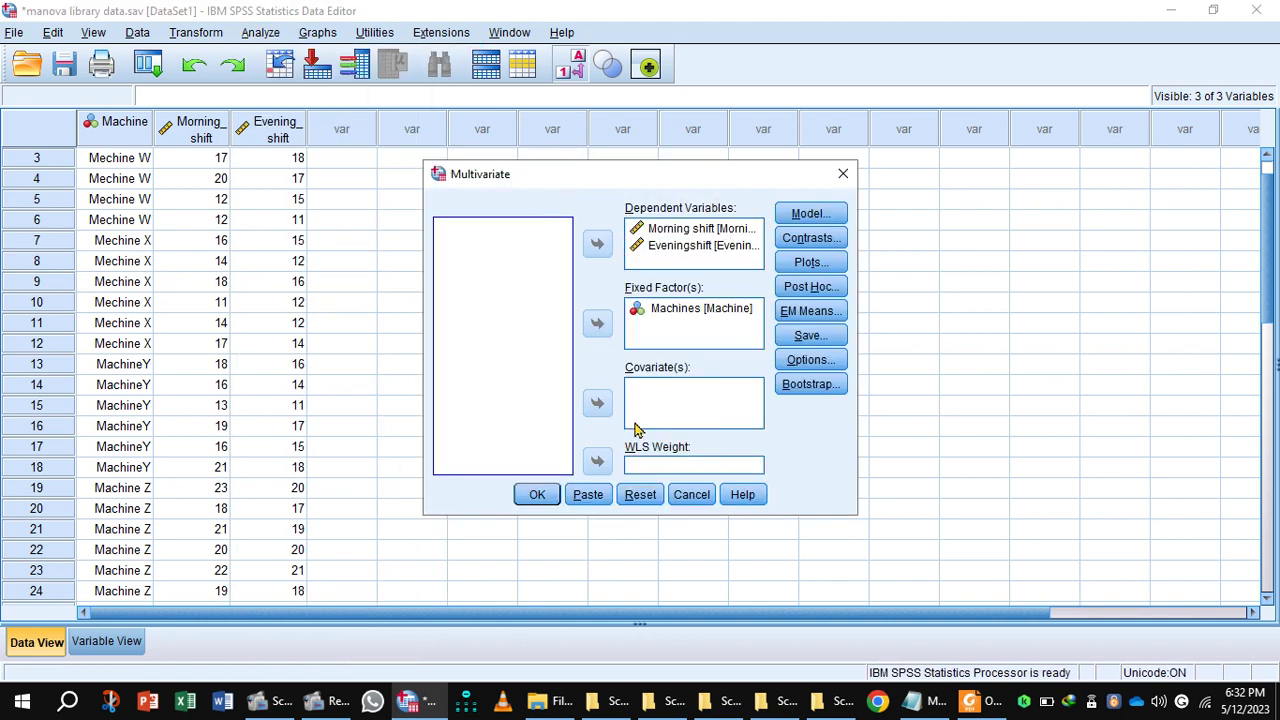
pyautogui.click(640, 490)
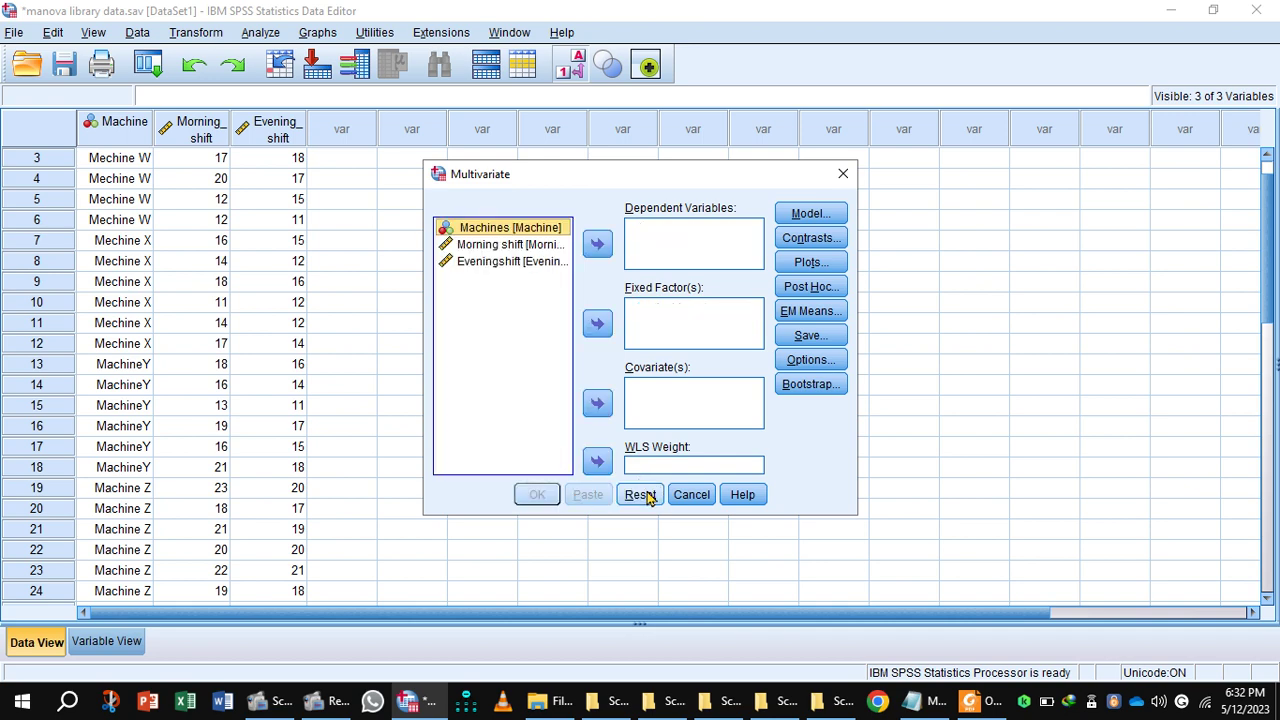
pyautogui.click(469, 247)
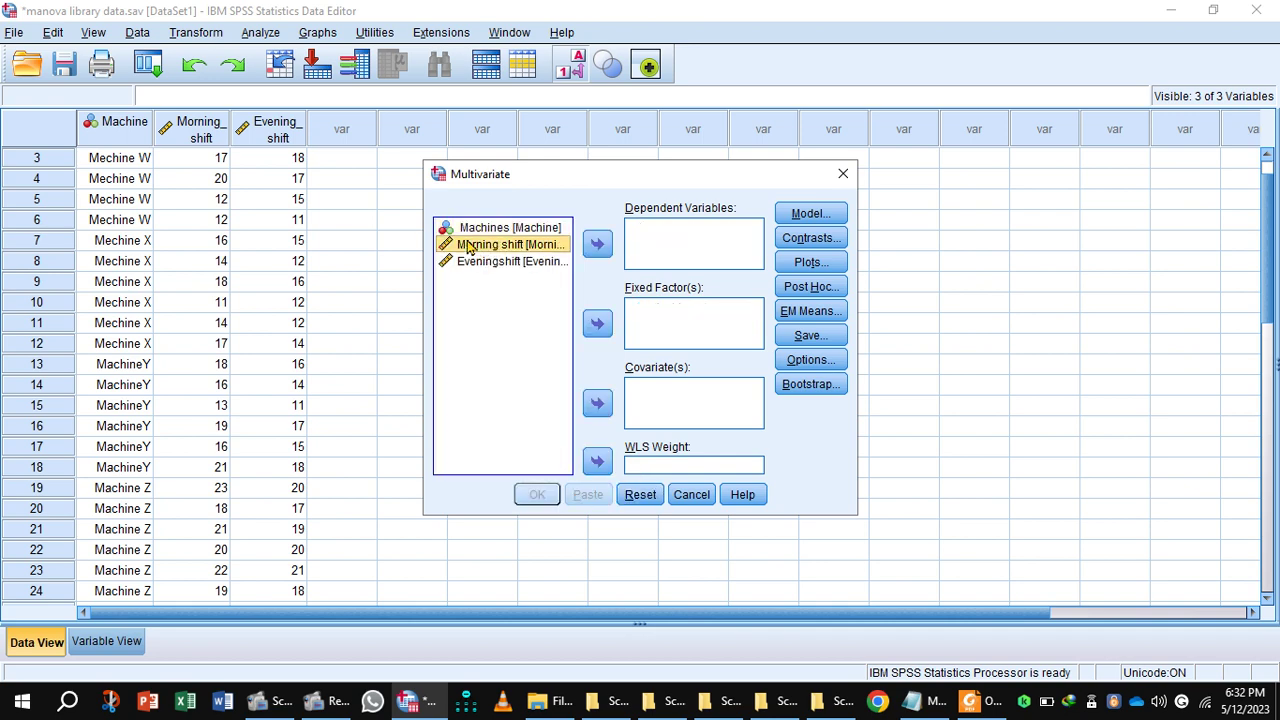
pyautogui.hotkey('shift', 'Down')
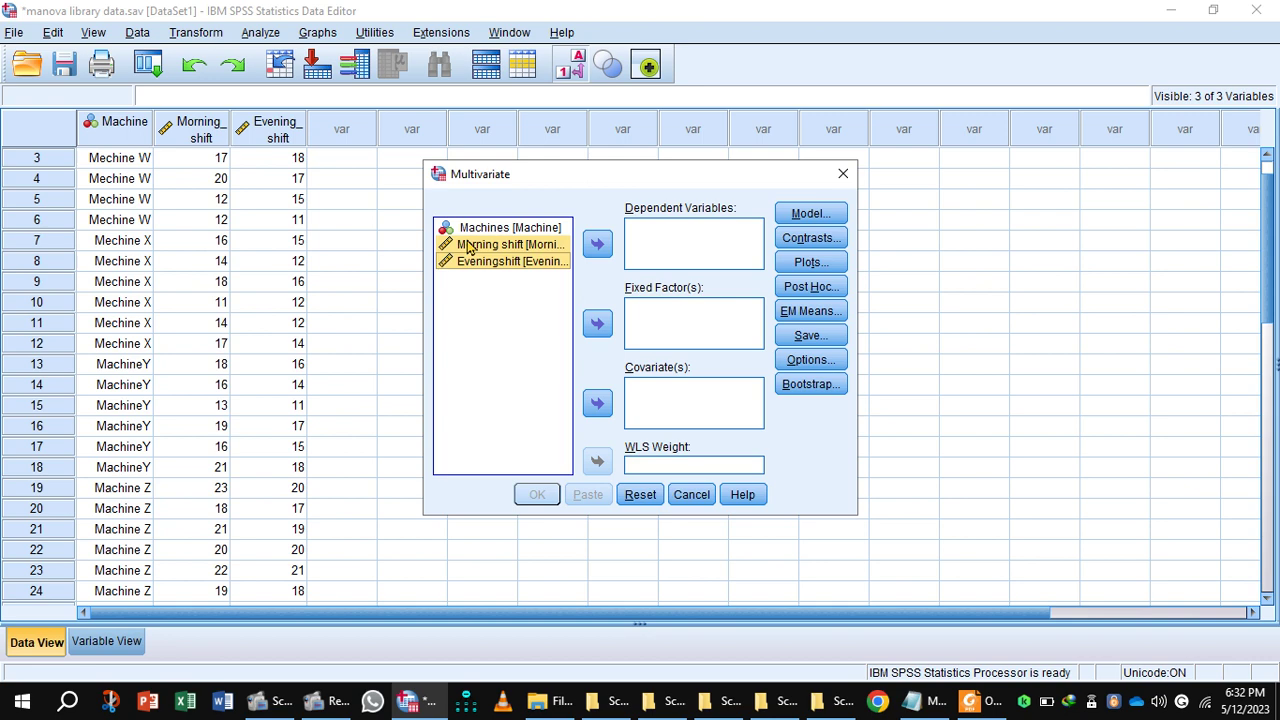
pyautogui.click(596, 246)
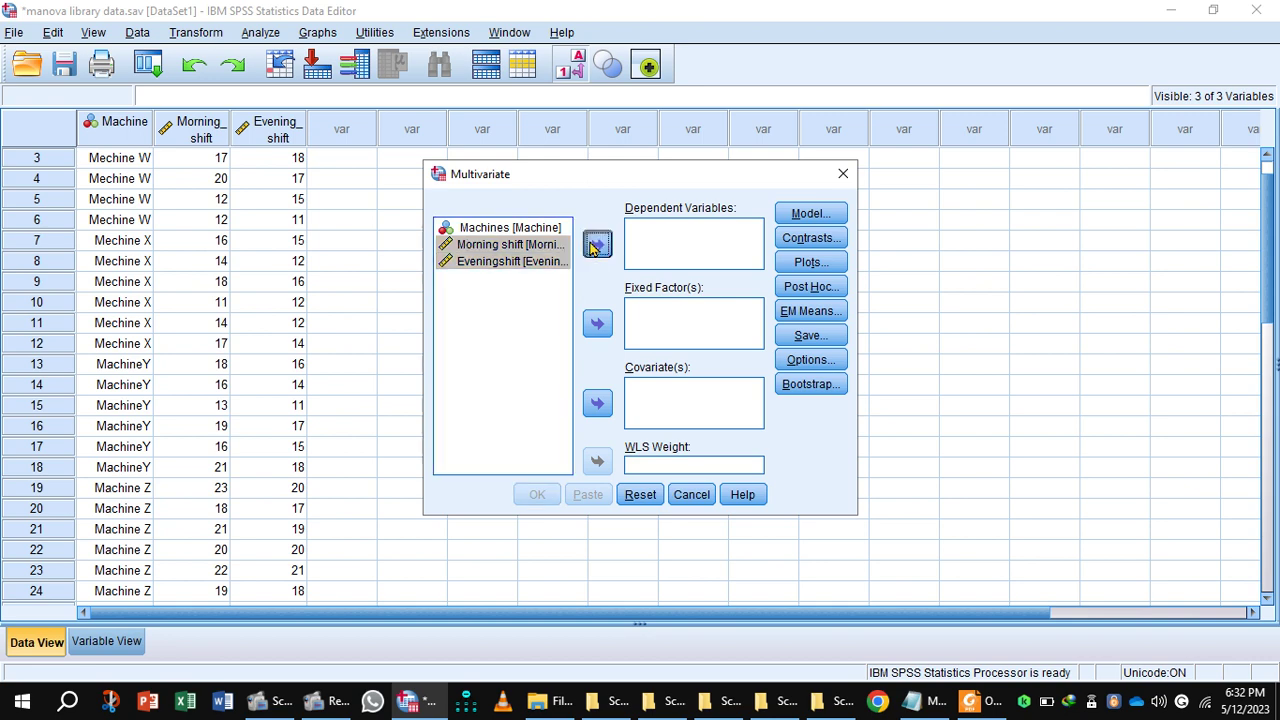
pyautogui.click(524, 230)
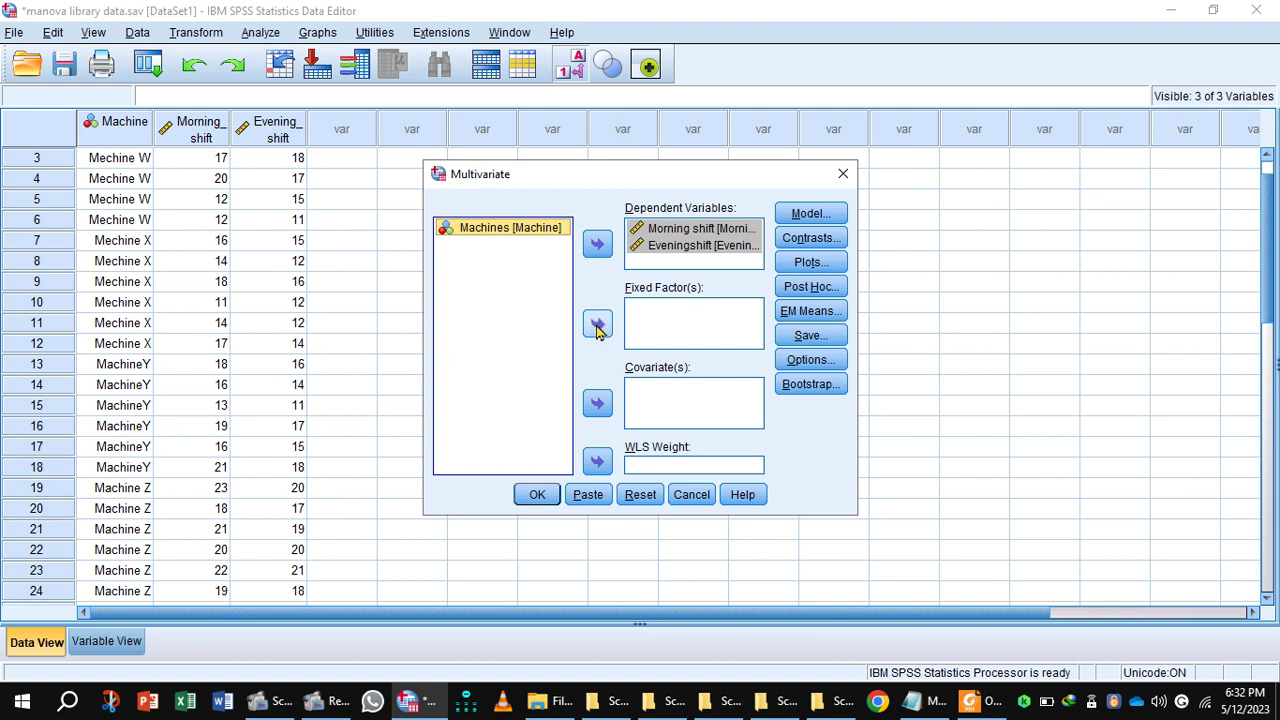
pyautogui.click(597, 327)
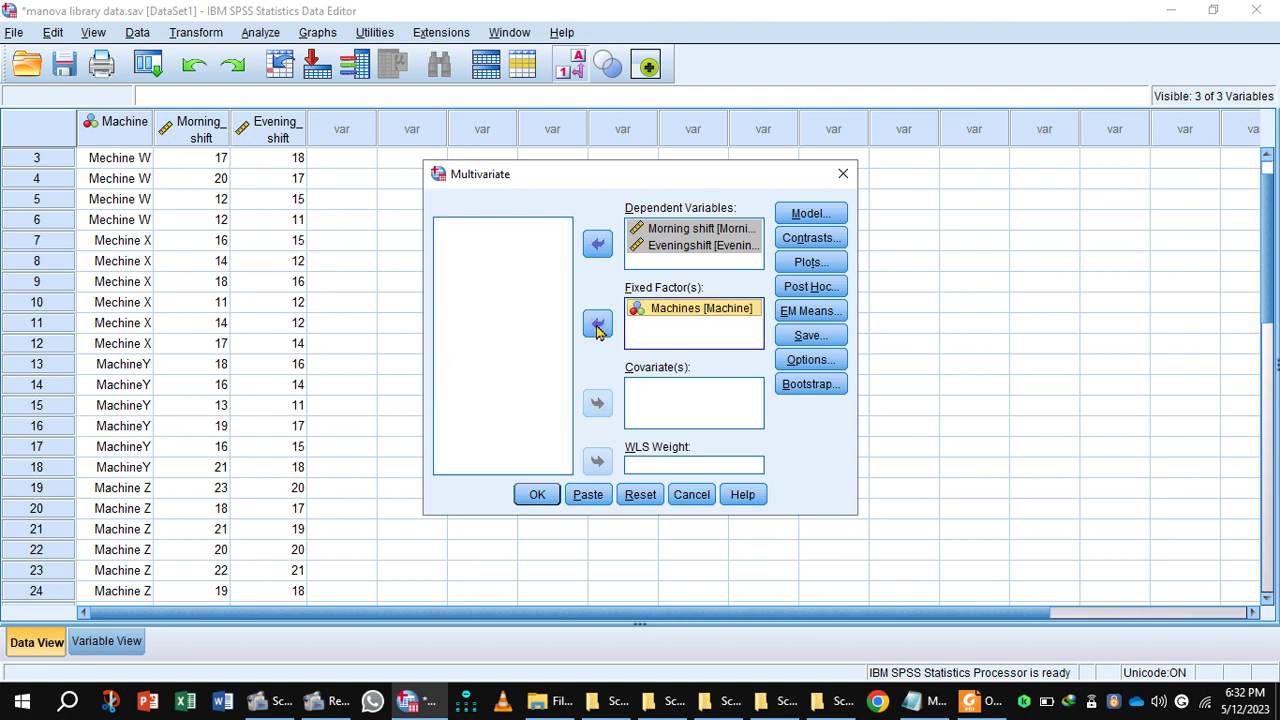
# Include descriptive statistics, estimates of effect size and homogeneity tests in the multivariate analysis output.
pyautogui.click(815, 361)
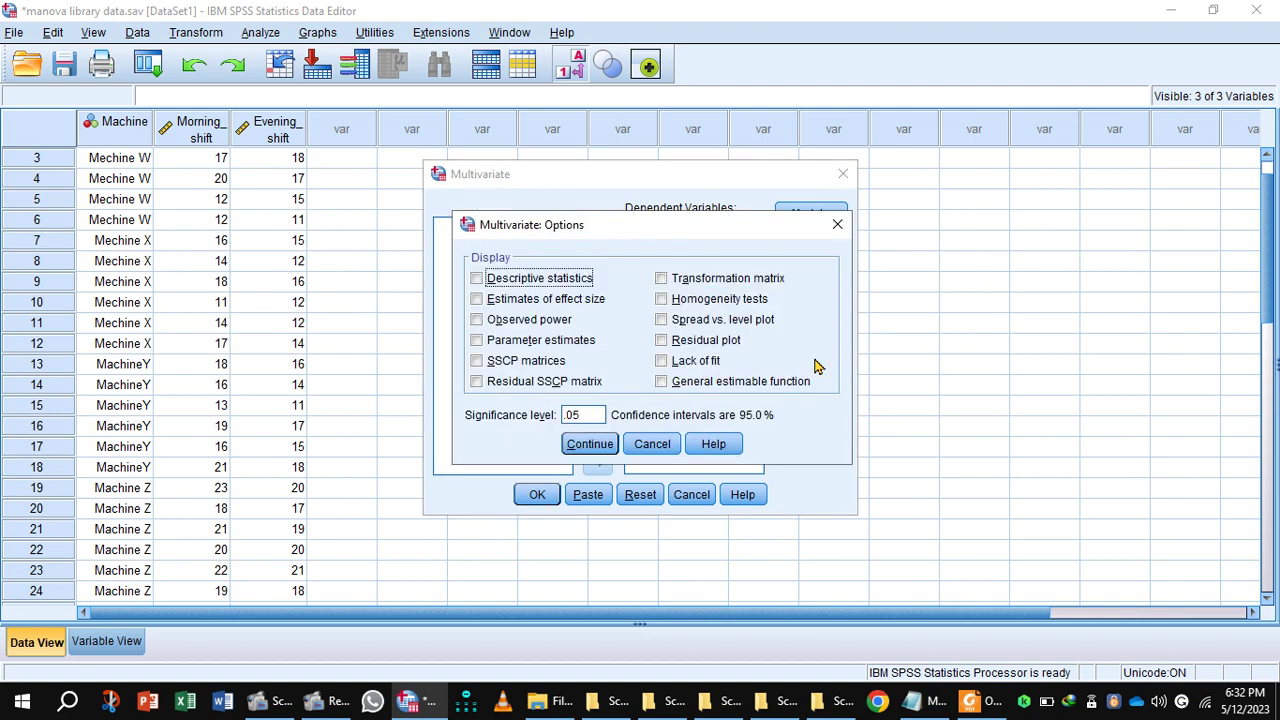
pyautogui.click(477, 300)
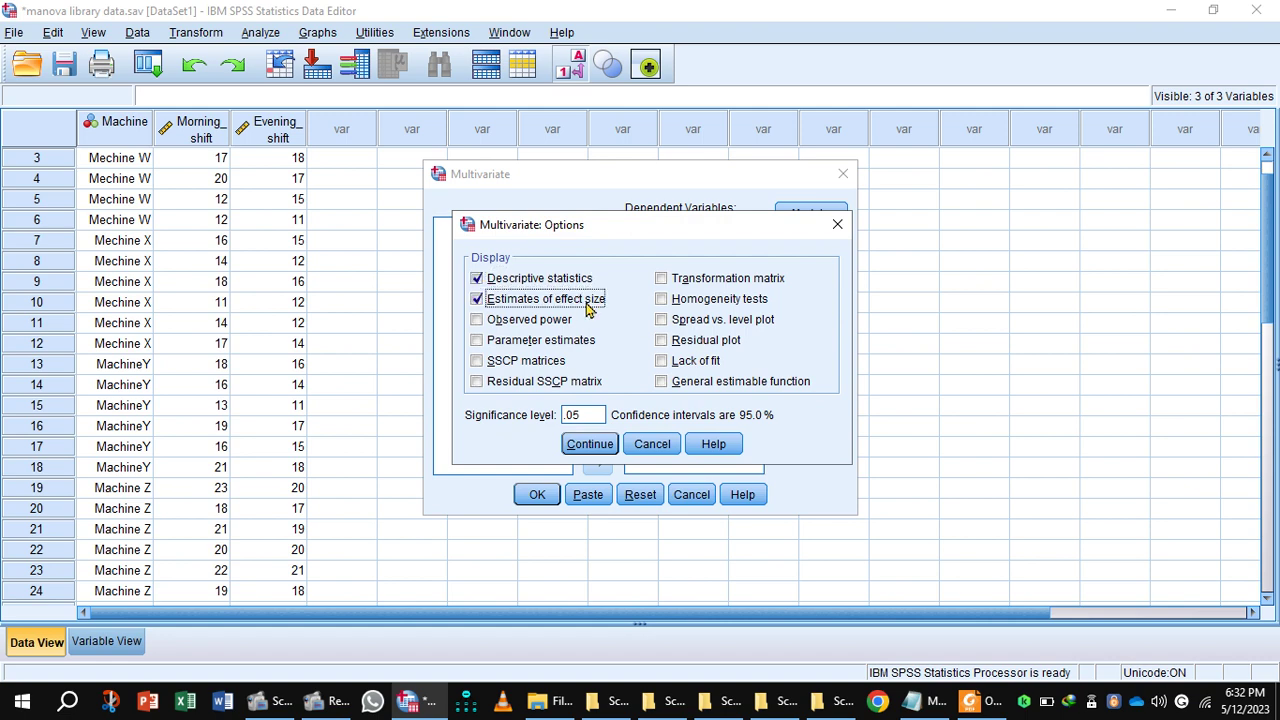
pyautogui.click(662, 300)
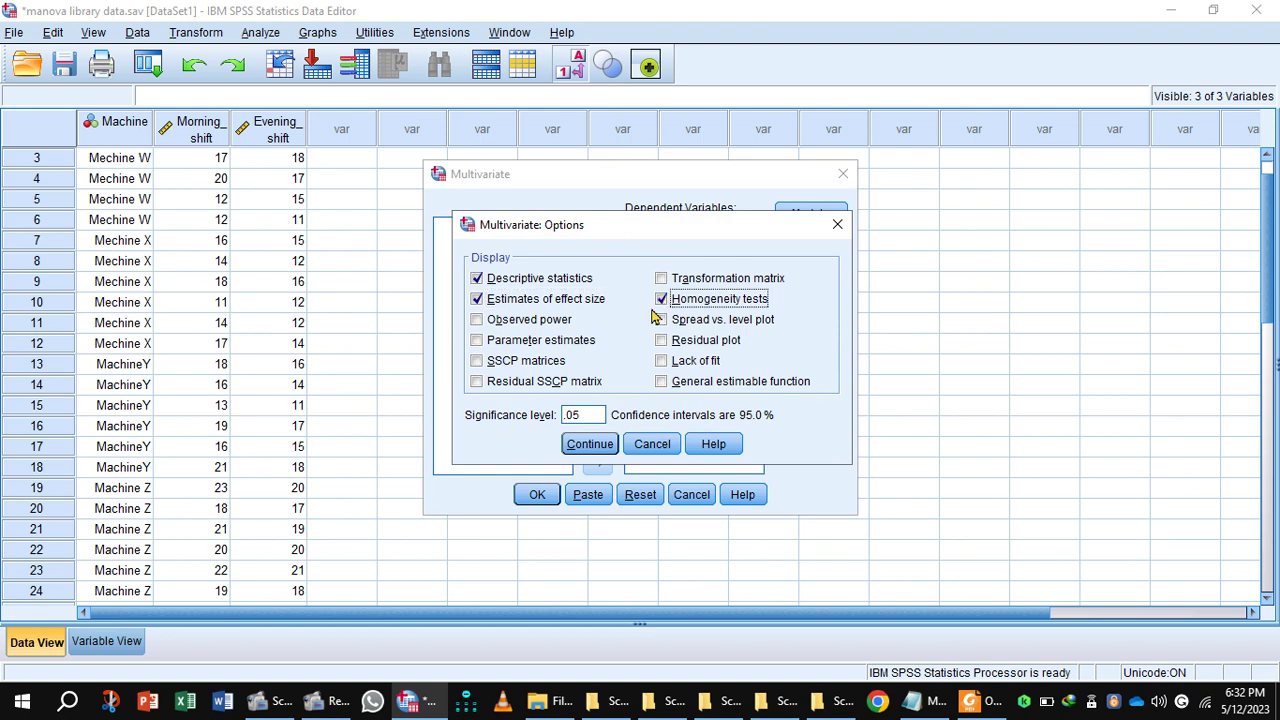
pyautogui.click(589, 447)
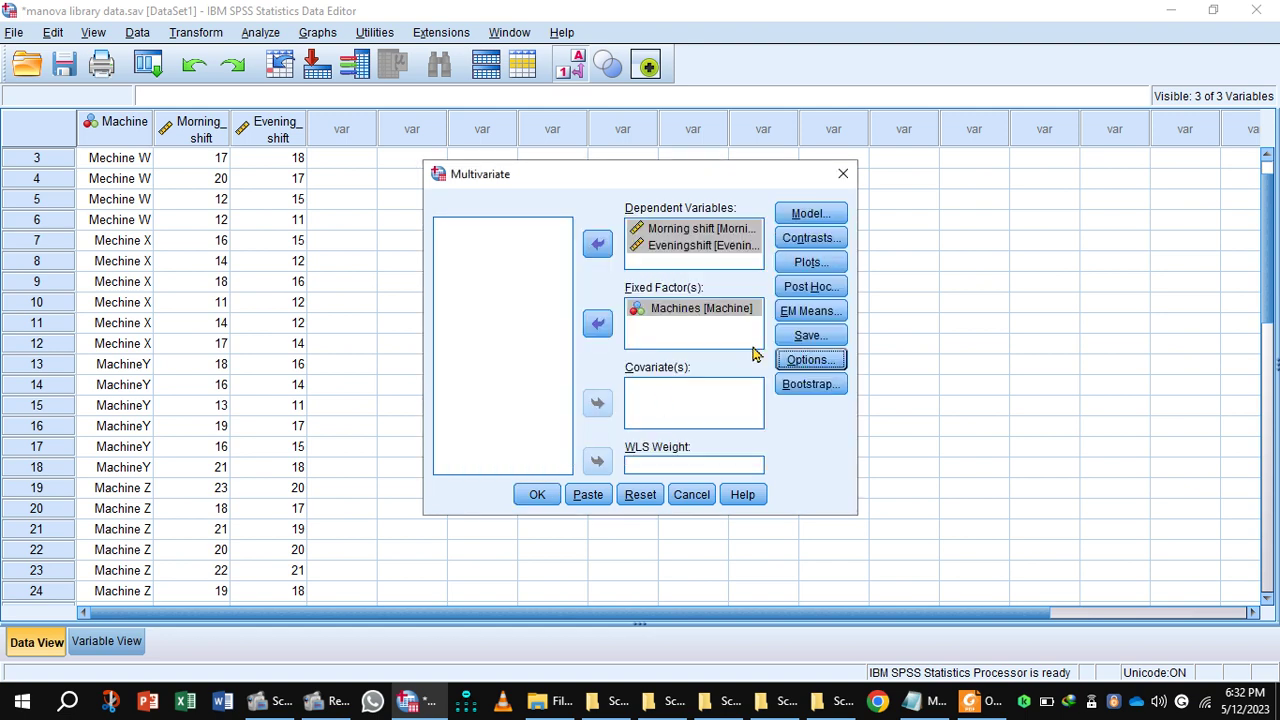
# Add a Tukey post hoc test for the Machine factor and run the multivariate analysis.
pyautogui.click(812, 287)
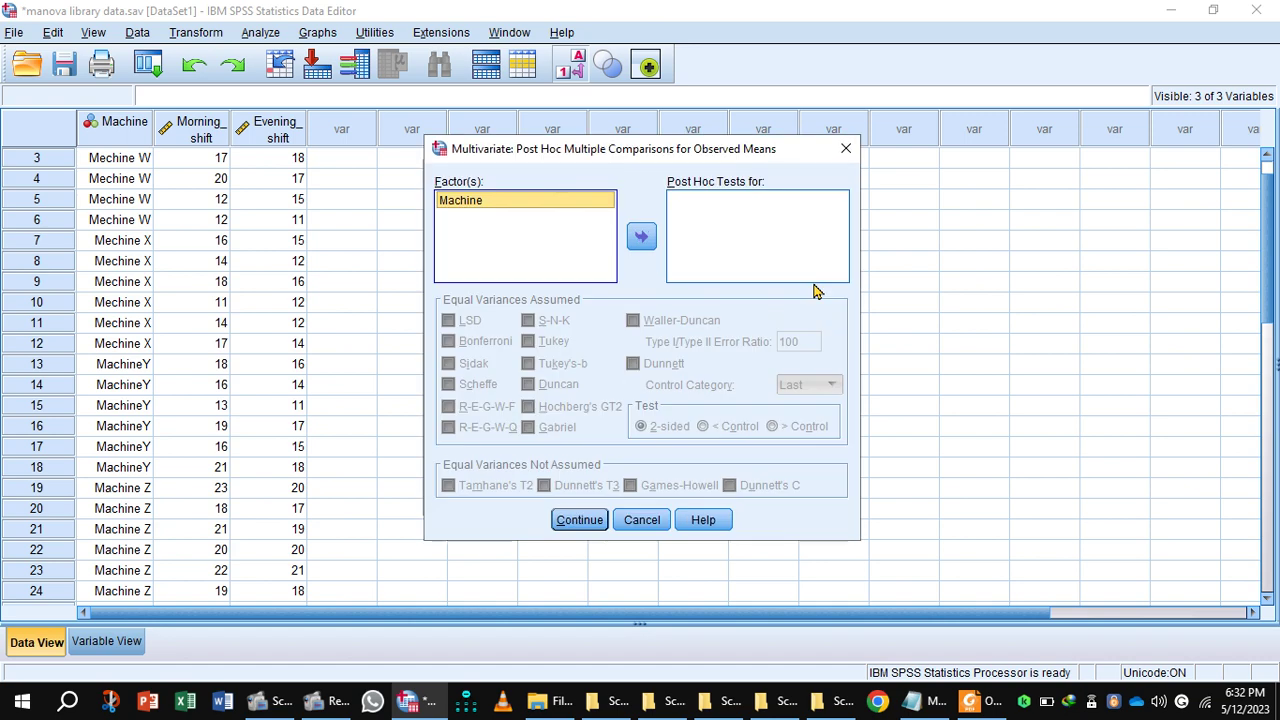
pyautogui.click(640, 237)
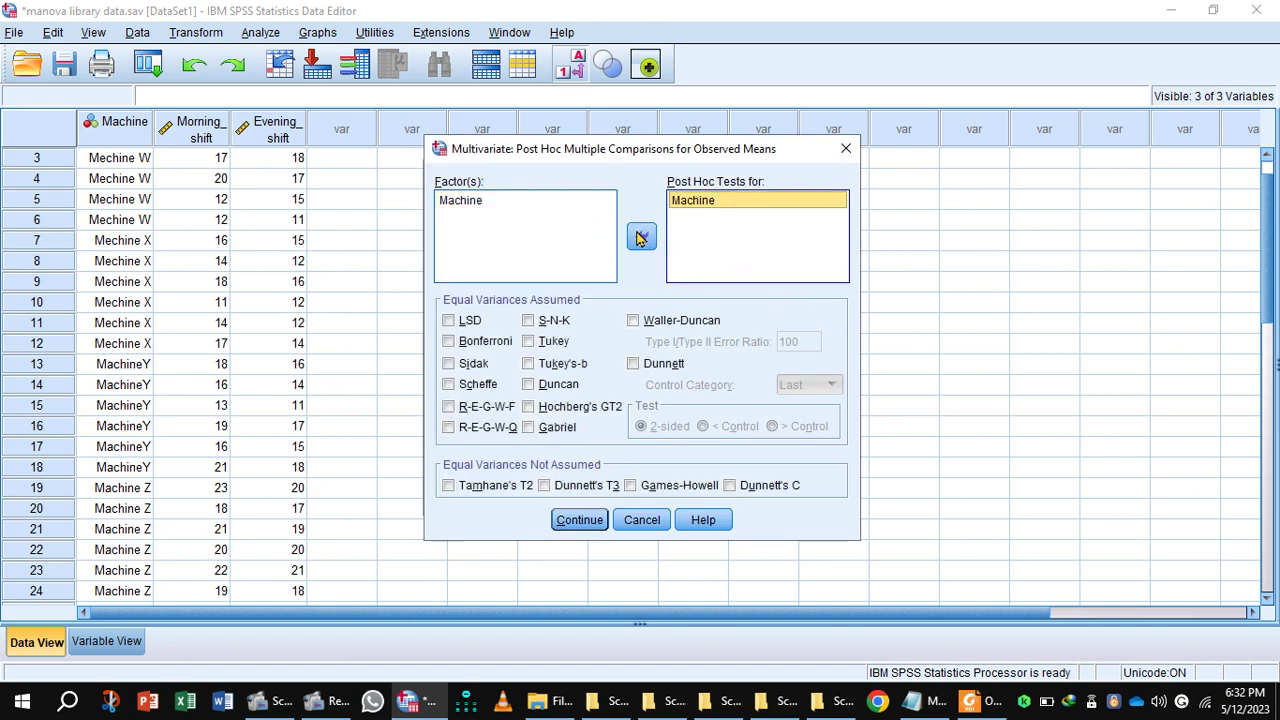
pyautogui.click(527, 342)
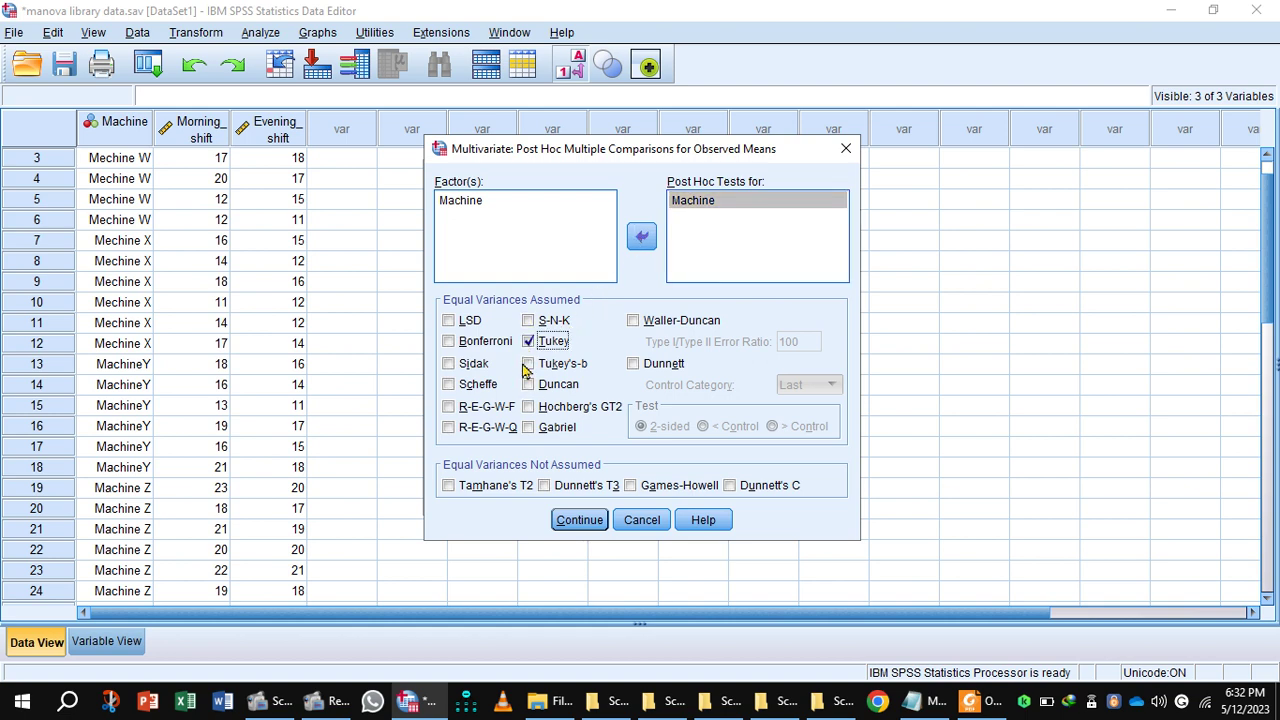
pyautogui.click(580, 520)
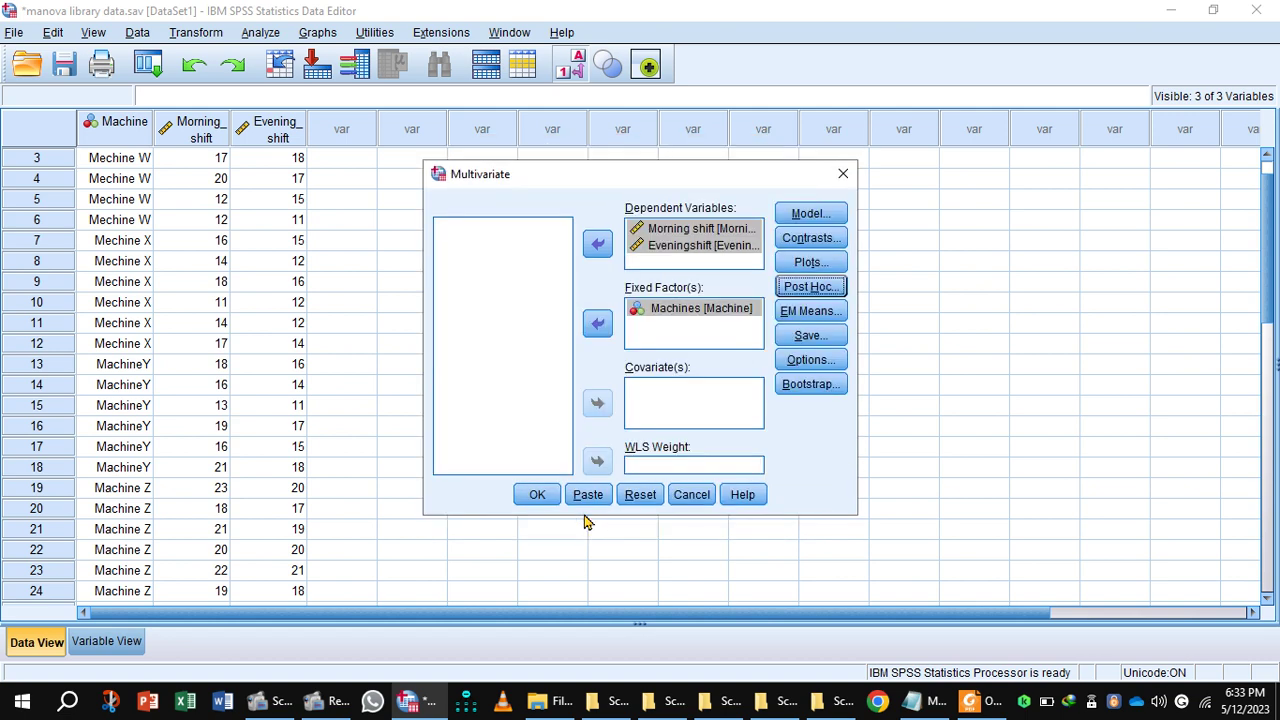
pyautogui.click(537, 494)
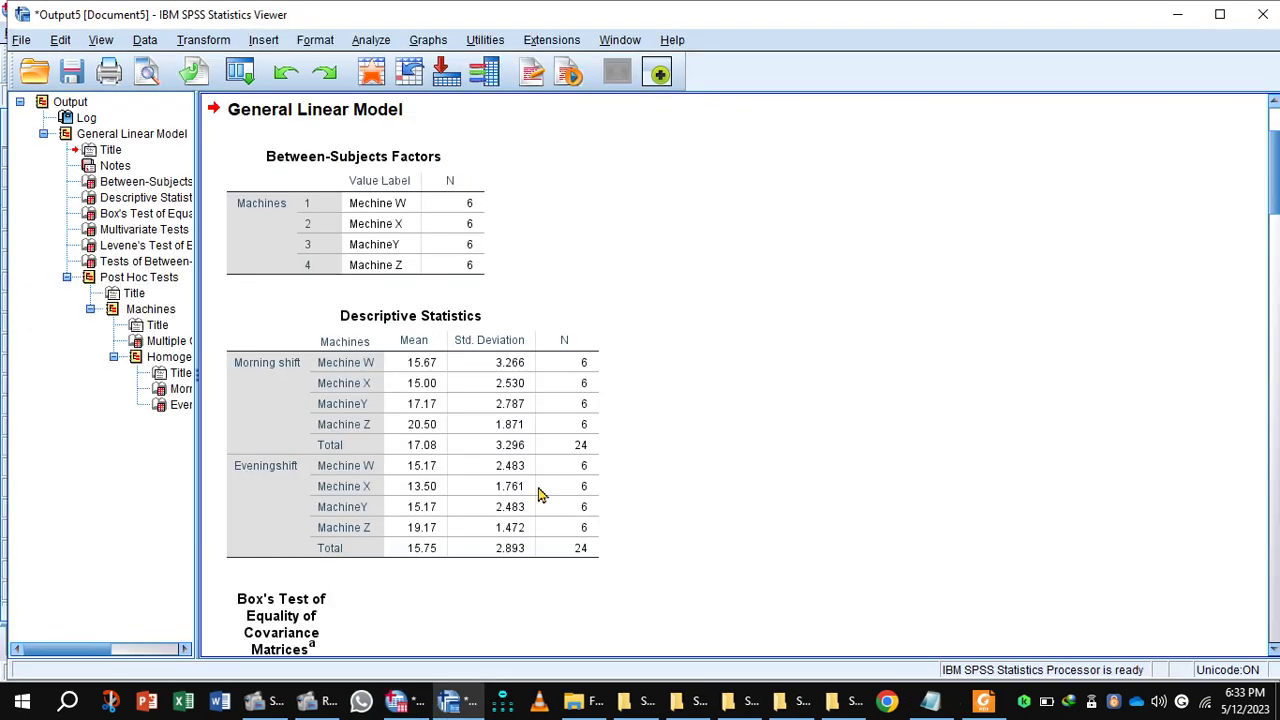
# Examine the descriptive statistics, Box's test, multivariate tests, Levene's test and between-subjects effects in the output.
pyautogui.click(537, 494)
pyautogui.moveTo(1273, 214); pyautogui.dragTo(1274, 258)
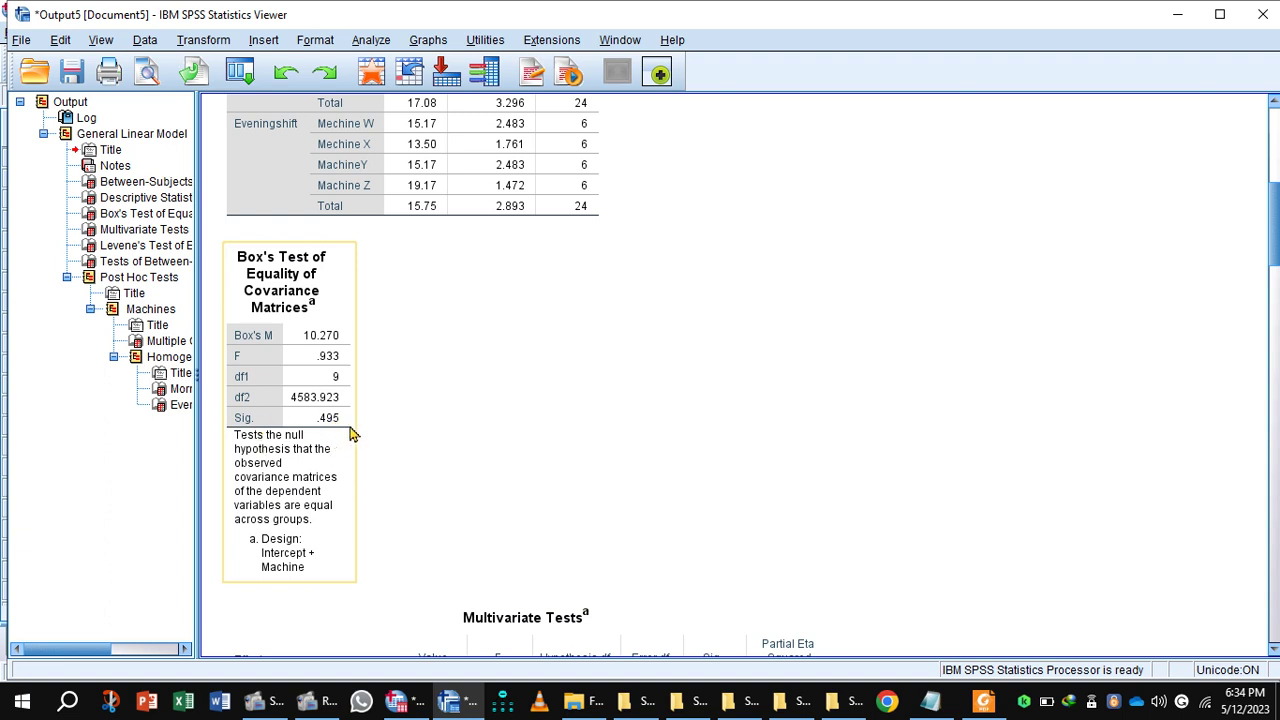
pyautogui.click(364, 448)
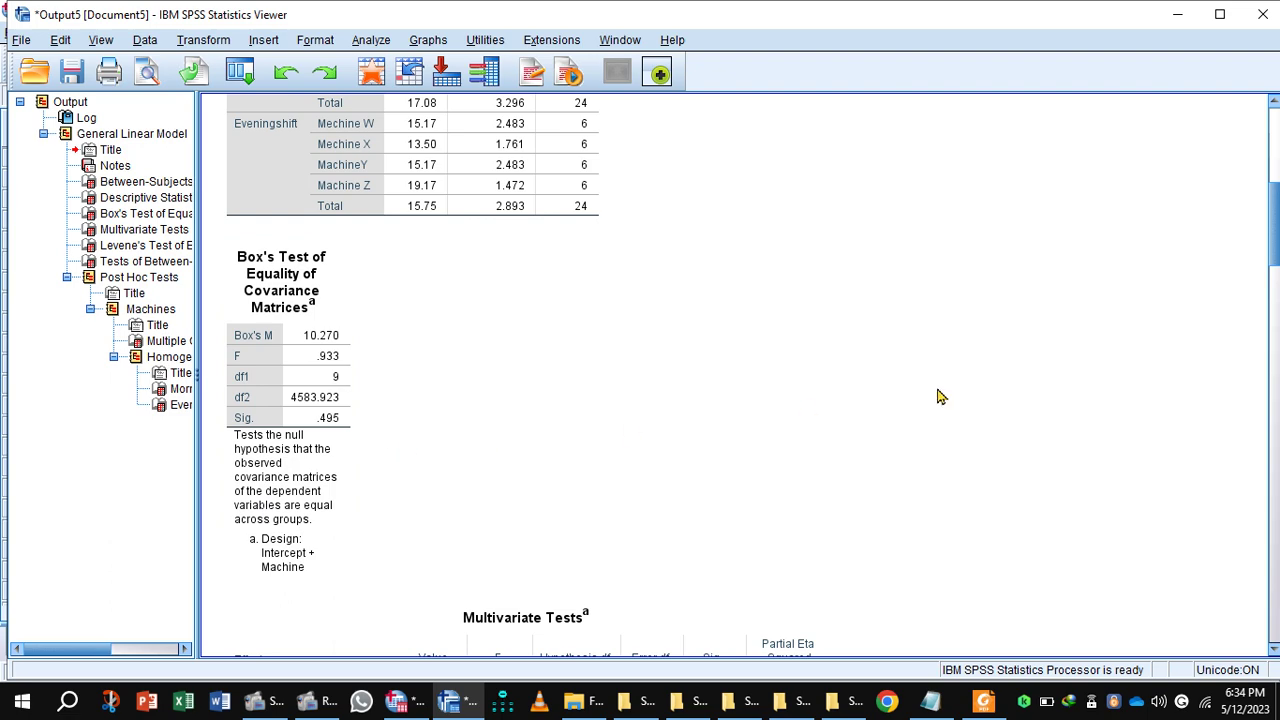
pyautogui.moveTo(1276, 250); pyautogui.dragTo(1274, 293)
pyautogui.click(760, 364)
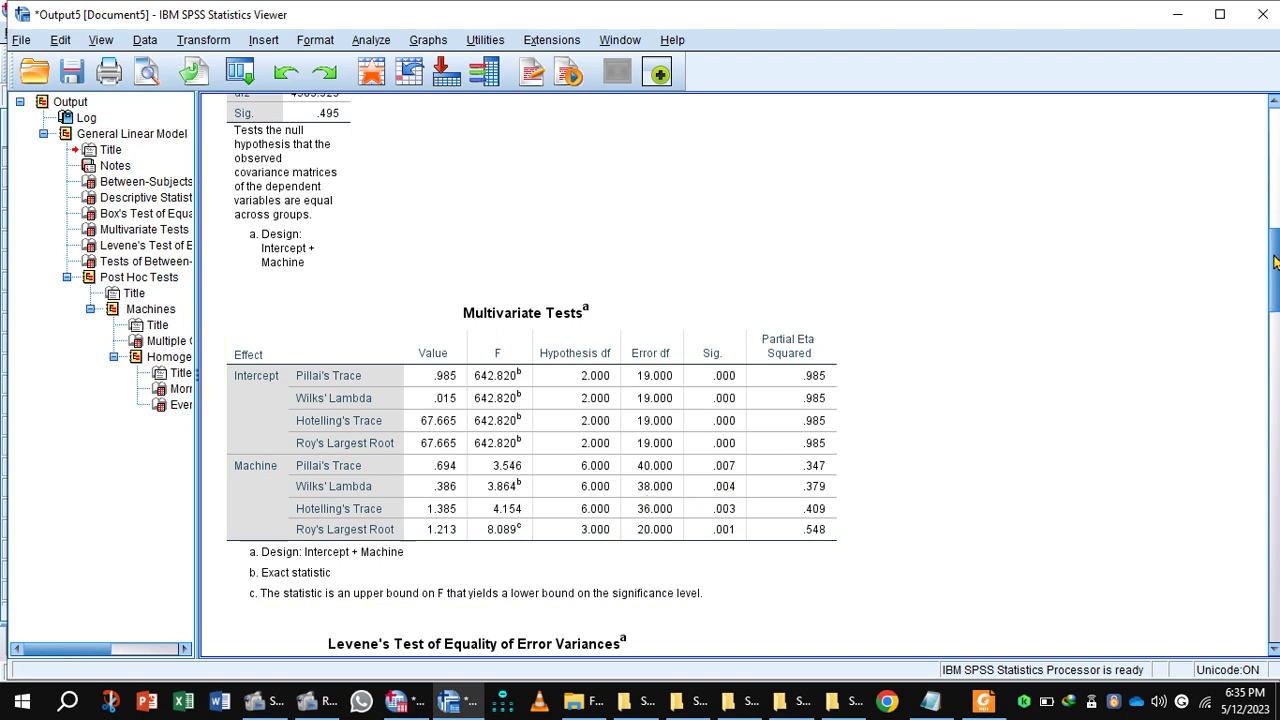
pyautogui.moveTo(1275, 268); pyautogui.dragTo(1275, 313)
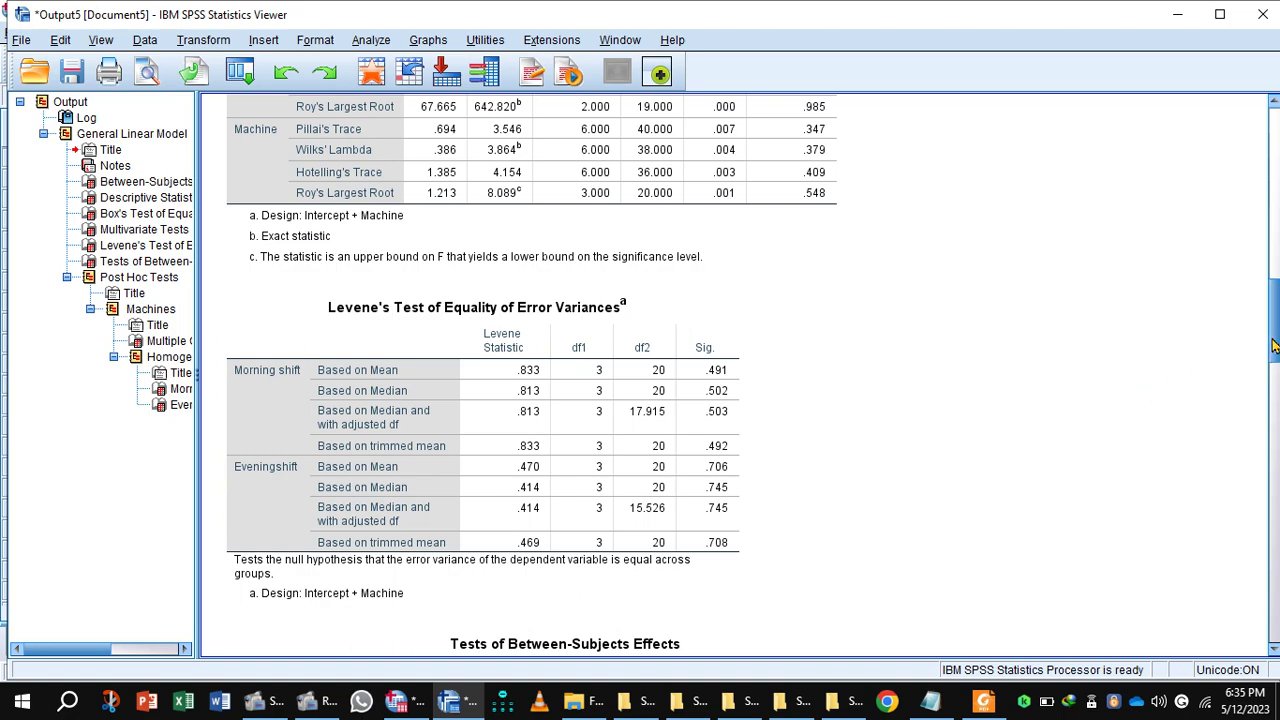
pyautogui.moveTo(1274, 345); pyautogui.dragTo(1276, 399)
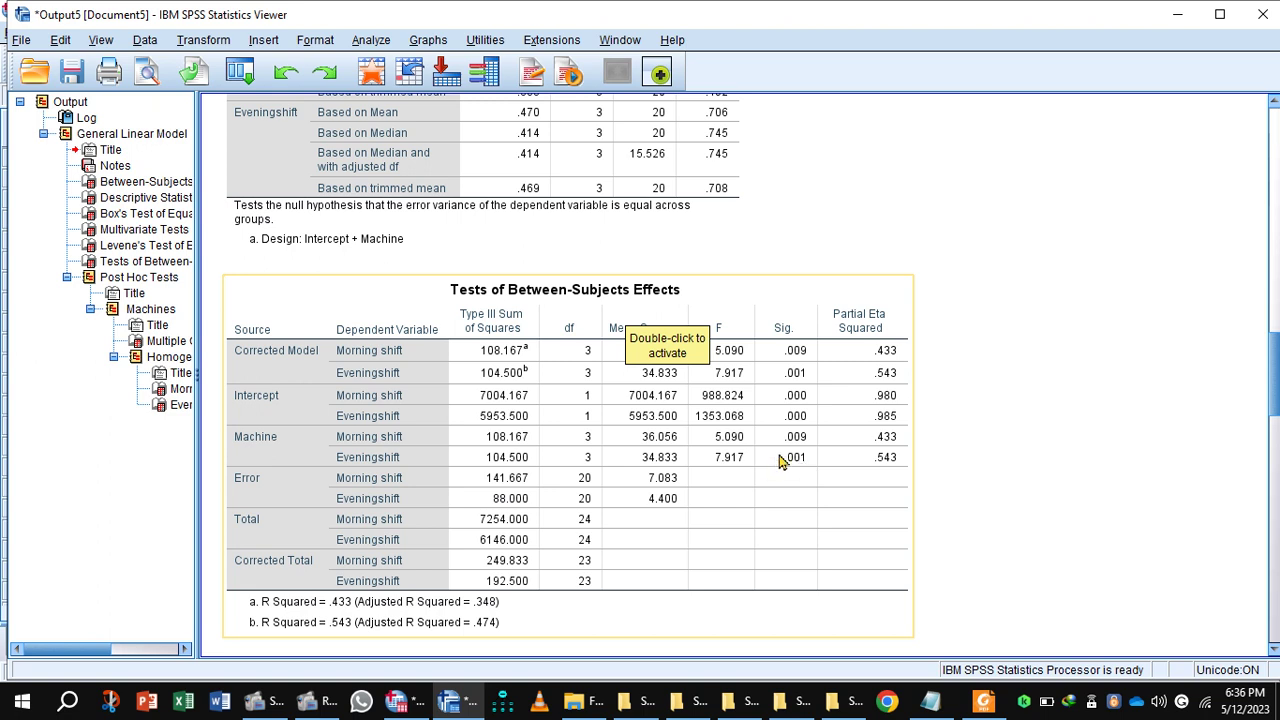
# Examine the Tukey multiple comparisons between machines for both shifts, down to the homogeneous subsets.
pyautogui.moveTo(1276, 385); pyautogui.dragTo(1276, 466)
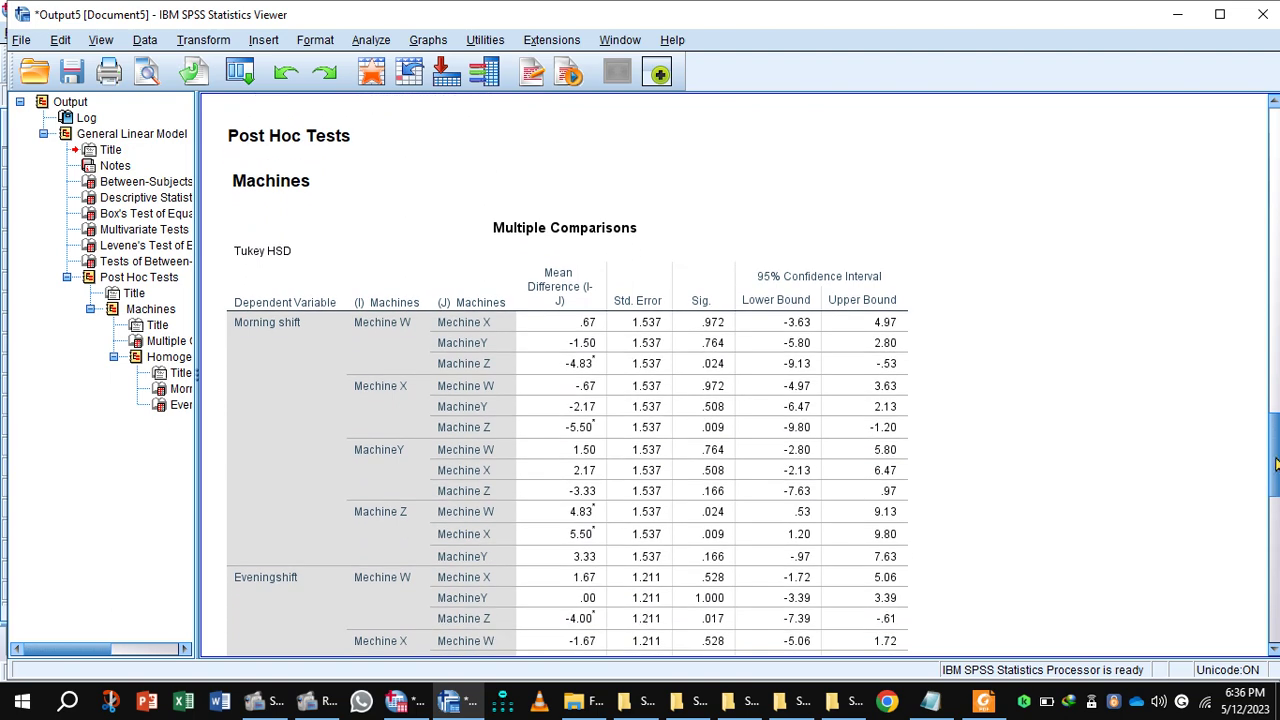
pyautogui.moveTo(1276, 463); pyautogui.dragTo(1276, 470)
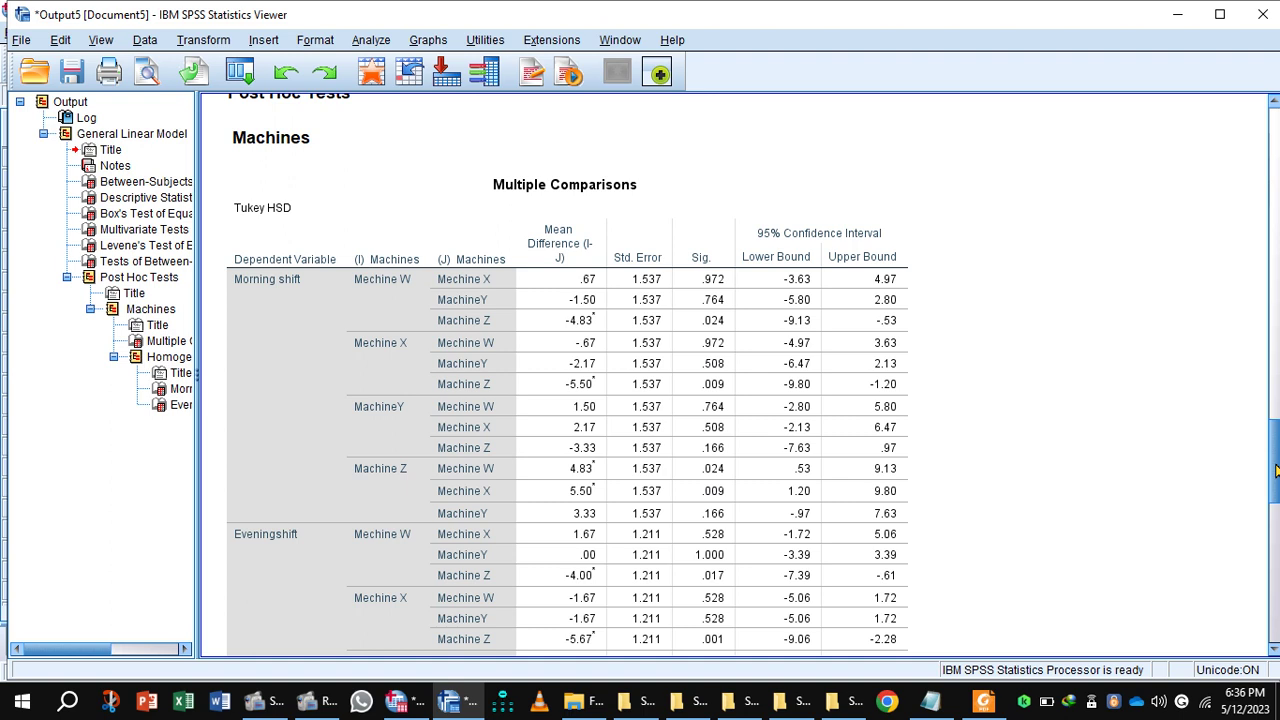
pyautogui.click(878, 403)
pyautogui.moveTo(1276, 458); pyautogui.dragTo(1276, 484)
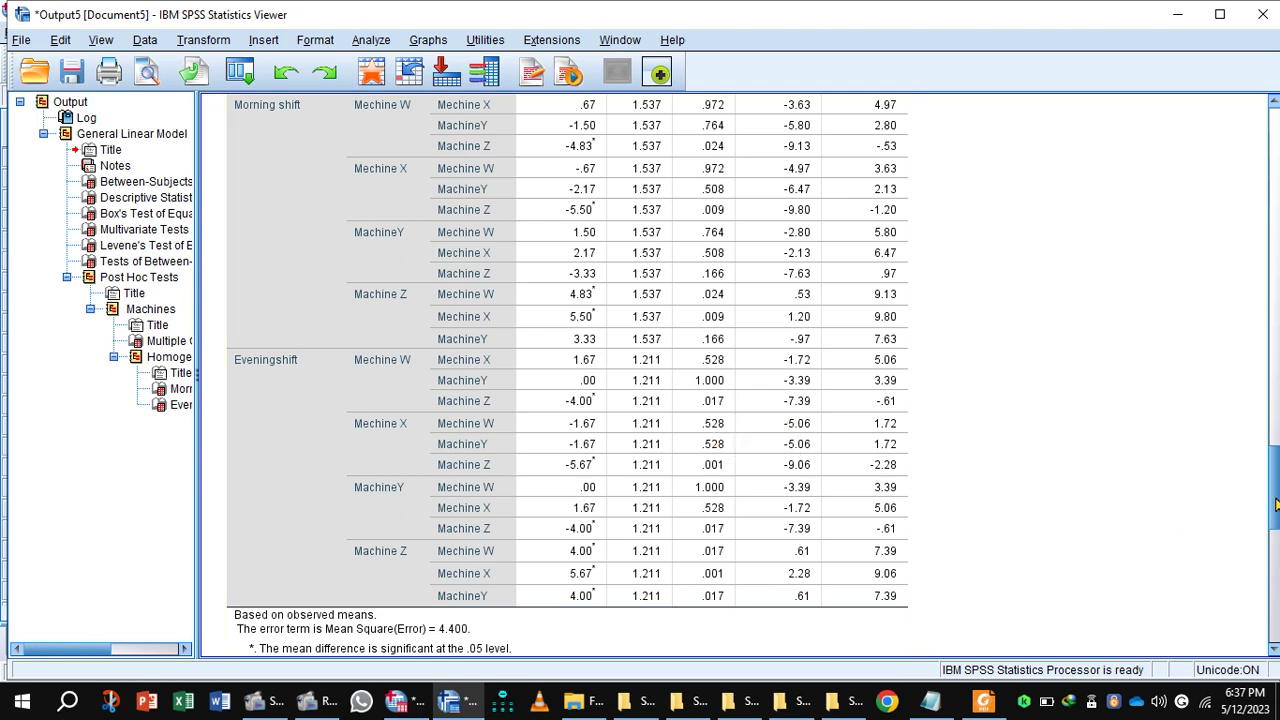
pyautogui.moveTo(1276, 505); pyautogui.dragTo(1276, 545)
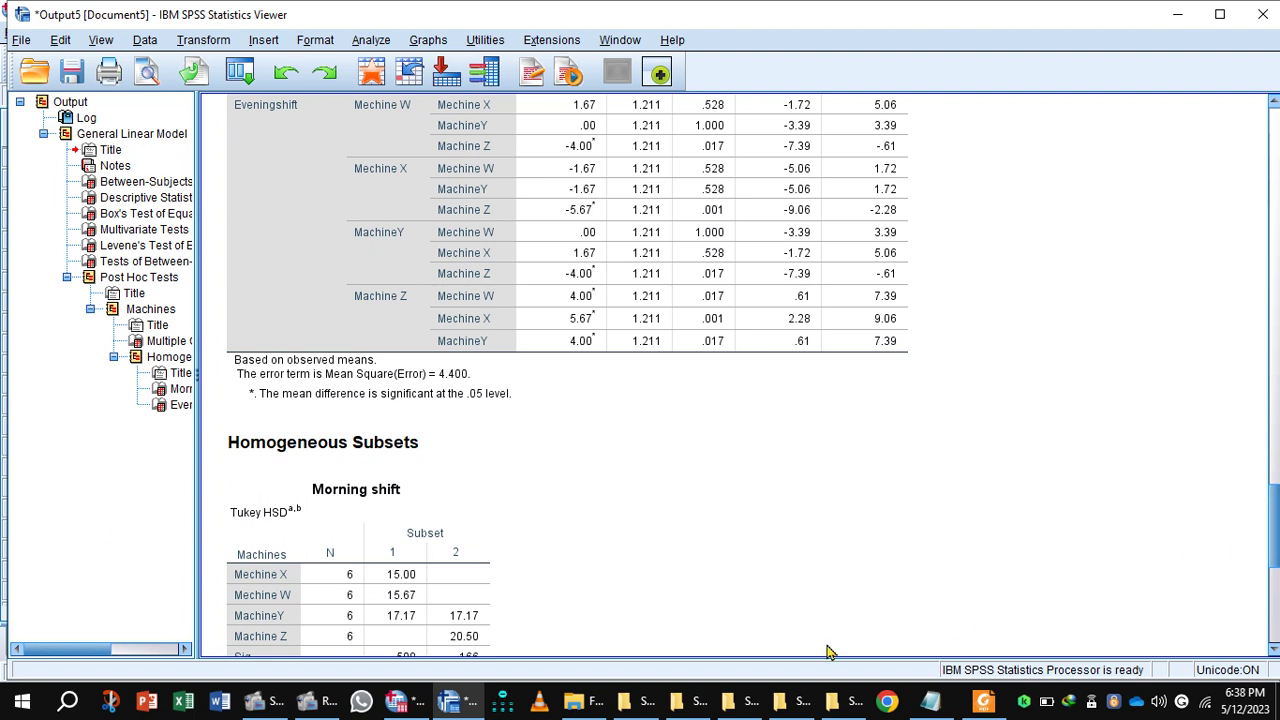
pyautogui.moveTo(255, 705)
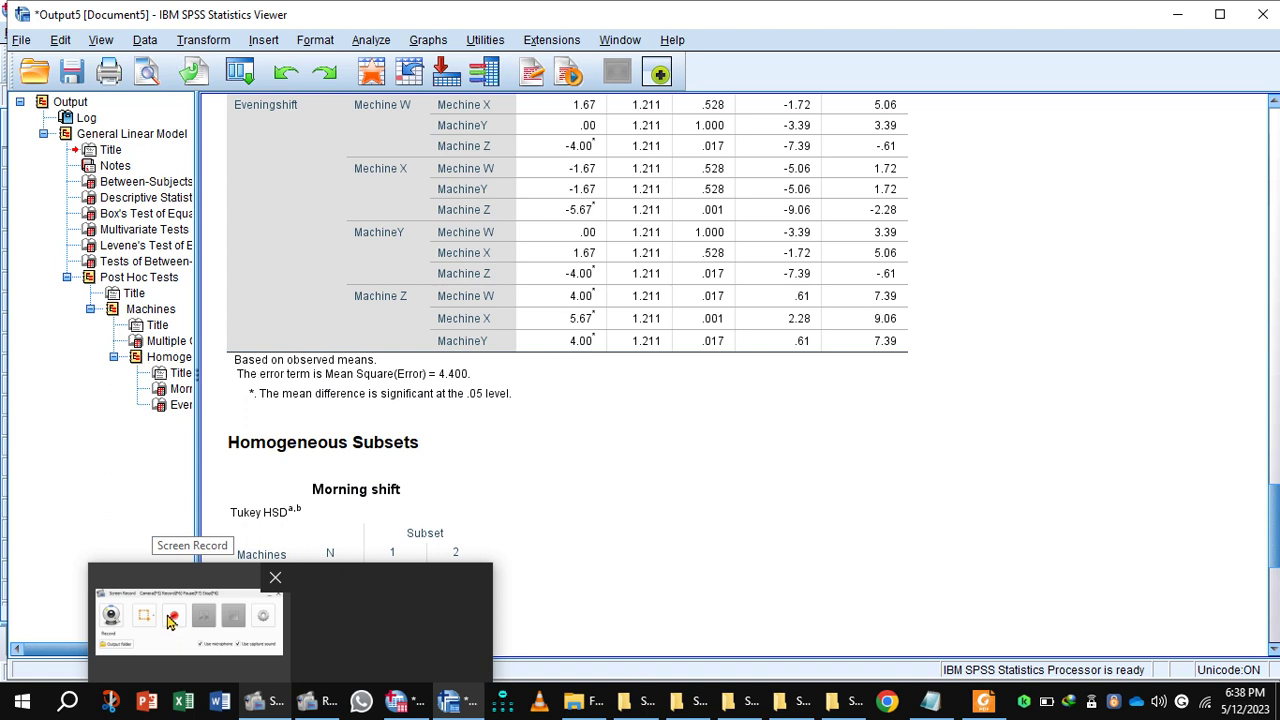
pyautogui.click(176, 620)
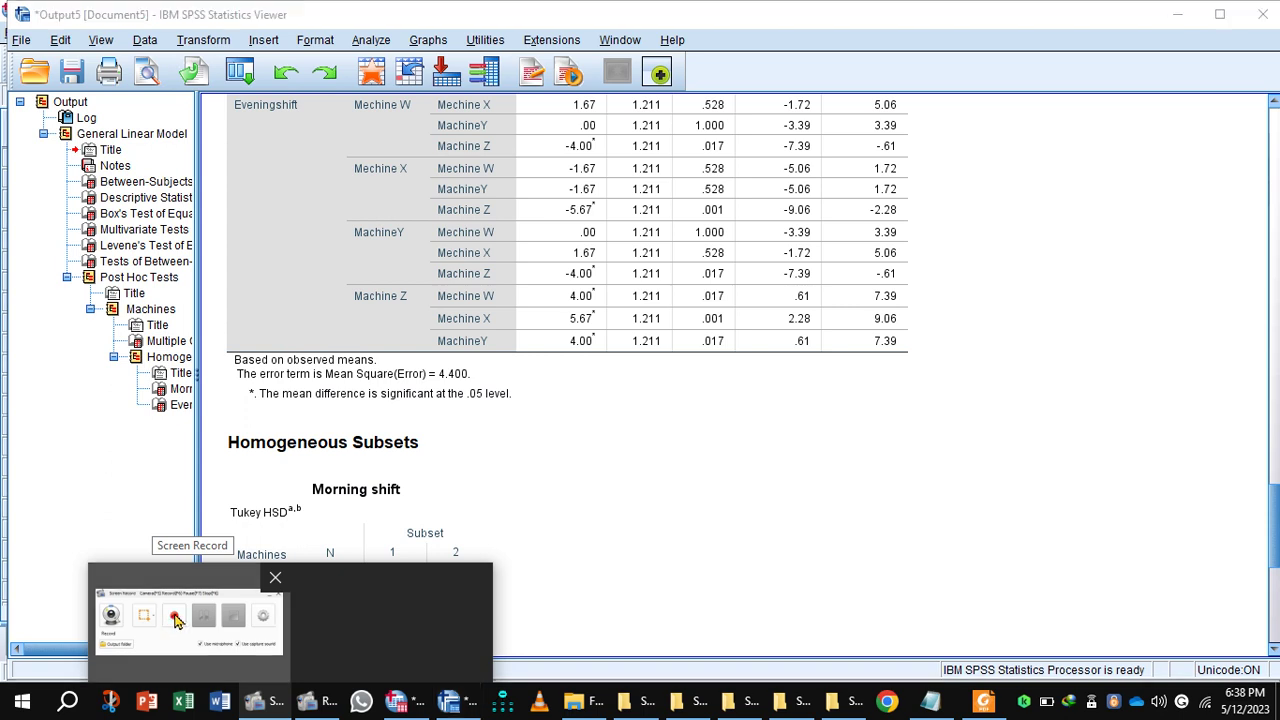